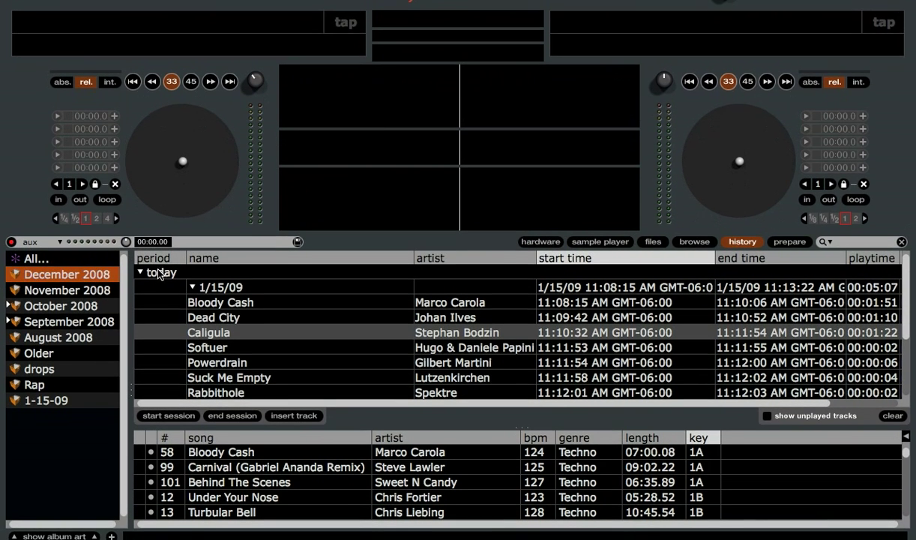
# Step: Collapse and re-expand today's history, then select the 1/15/09 session and its Bloody Cash track
pyautogui.click(141, 274)
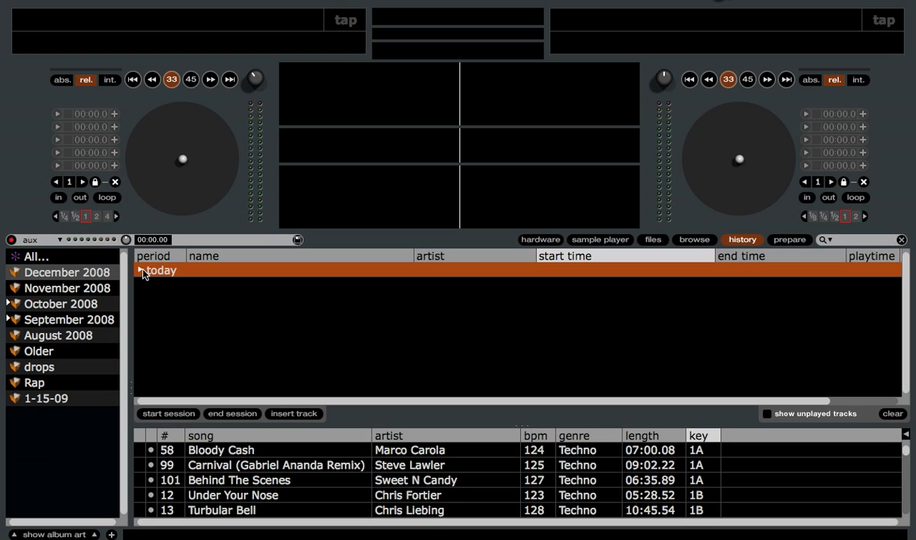
pyautogui.click(142, 272)
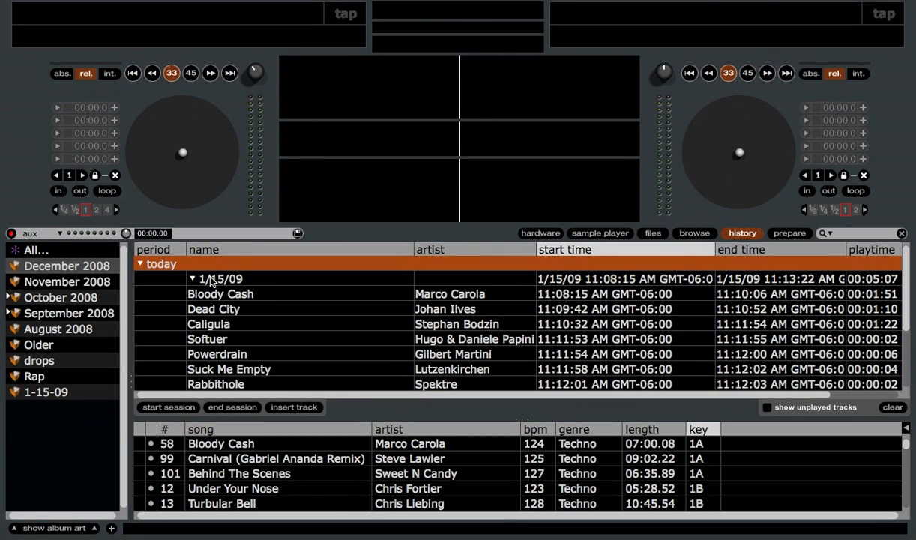
pyautogui.click(212, 282)
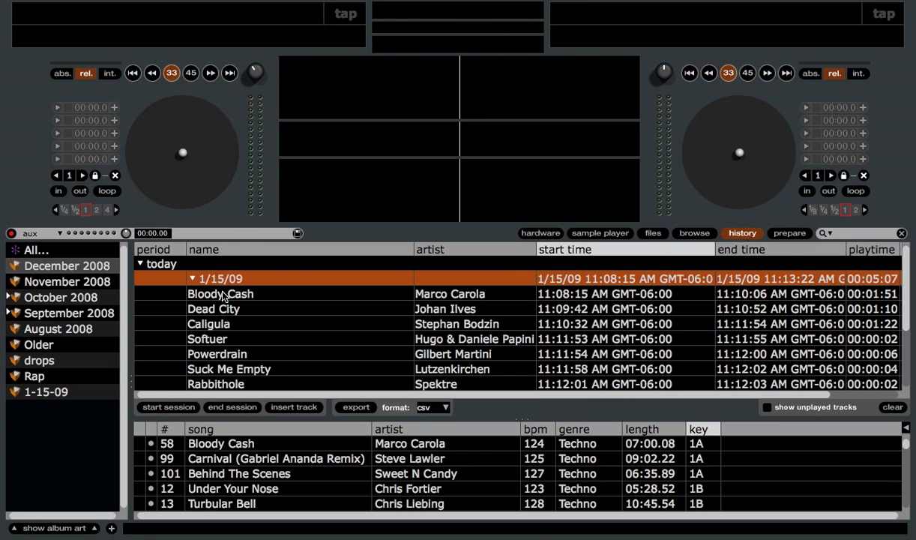
pyautogui.click(222, 295)
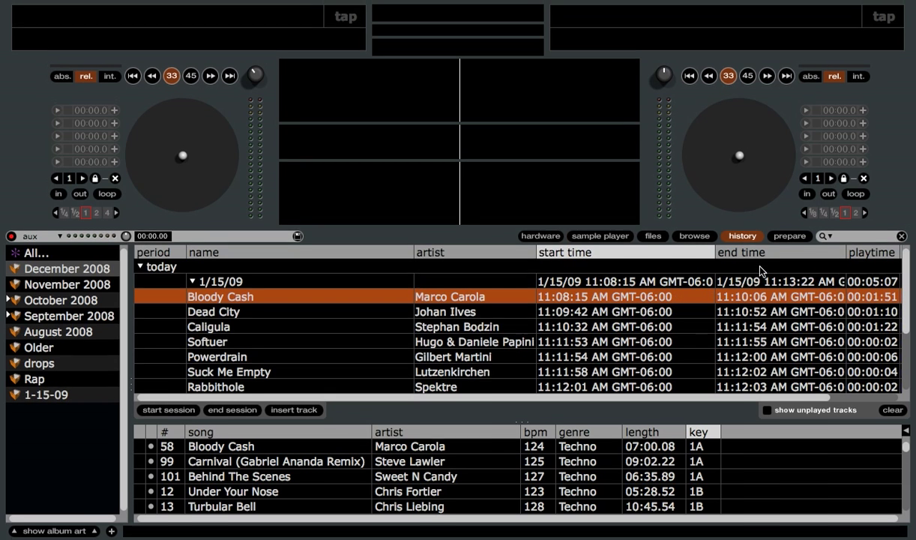
# Step: Reveal the deck and notes columns of the 1/15/09 history, reselecting the session and Bloody Cash
pyautogui.hscroll(3, 761, 275)
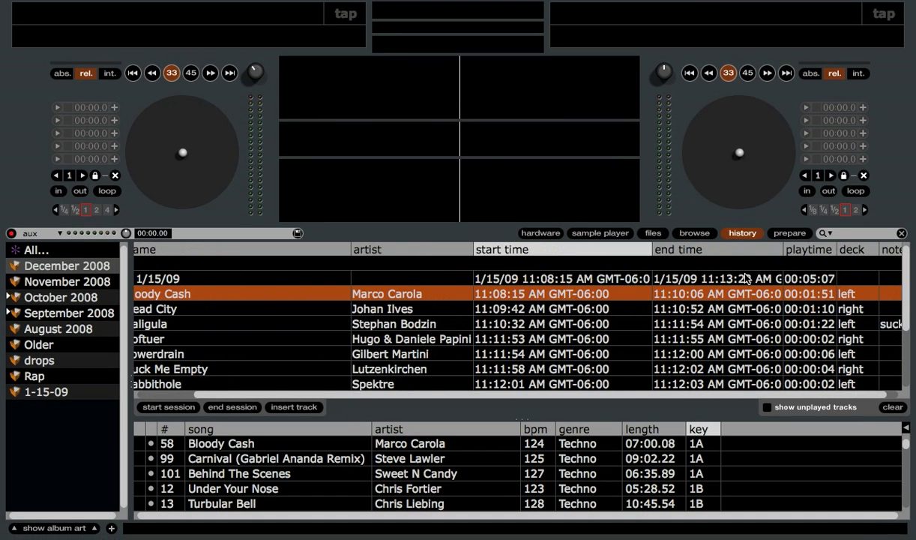
pyautogui.scroll(-2, 746, 278)
pyautogui.hscroll(1, 746, 278)
pyautogui.scroll(2, 746, 279)
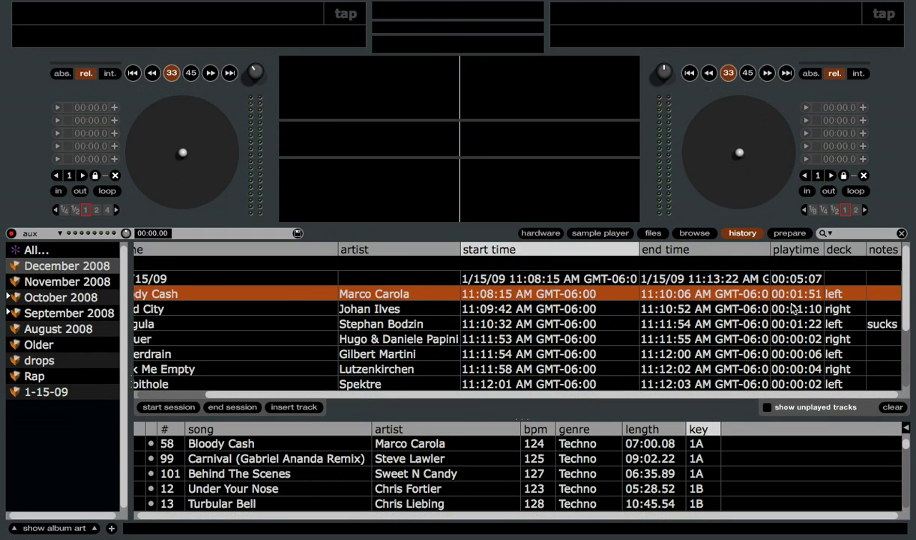
pyautogui.click(796, 279)
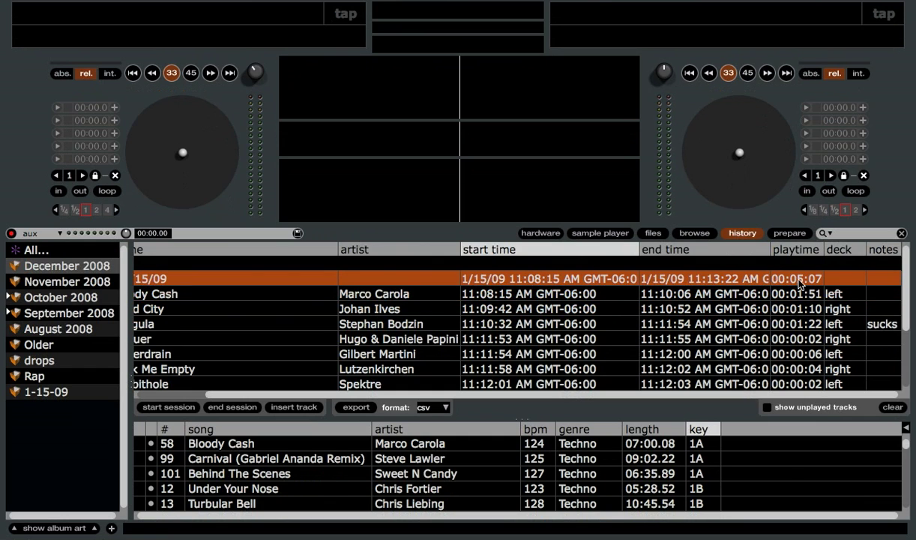
pyautogui.click(834, 293)
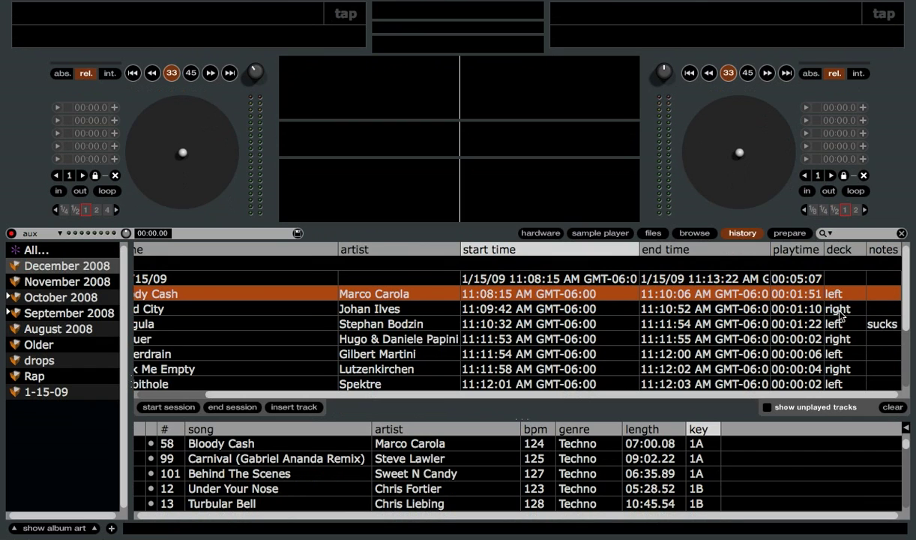
# Step: Replace the note on Stephan Bodzin's Caligula track with 'sucks'
pyautogui.doubleClick(892, 295)
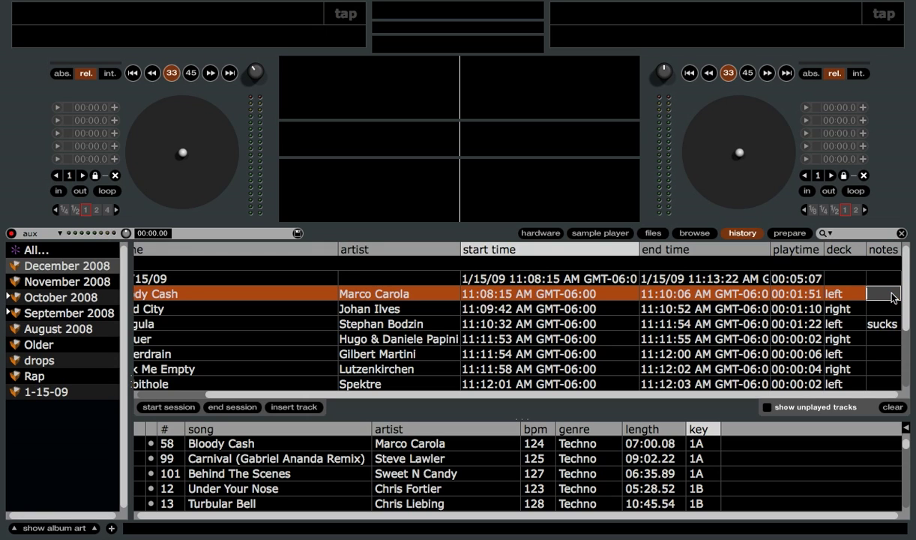
pyautogui.click(886, 308)
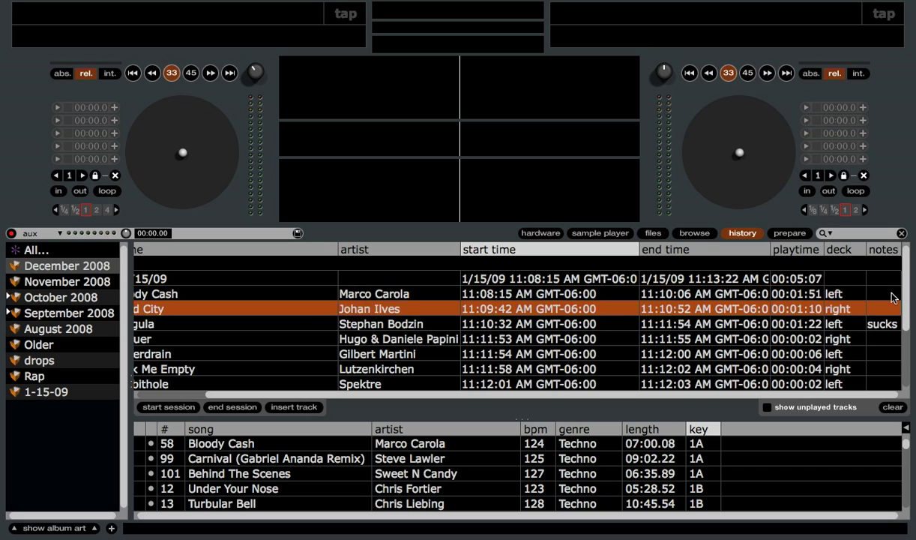
pyautogui.click(883, 323)
pyautogui.doubleClick(883, 327)
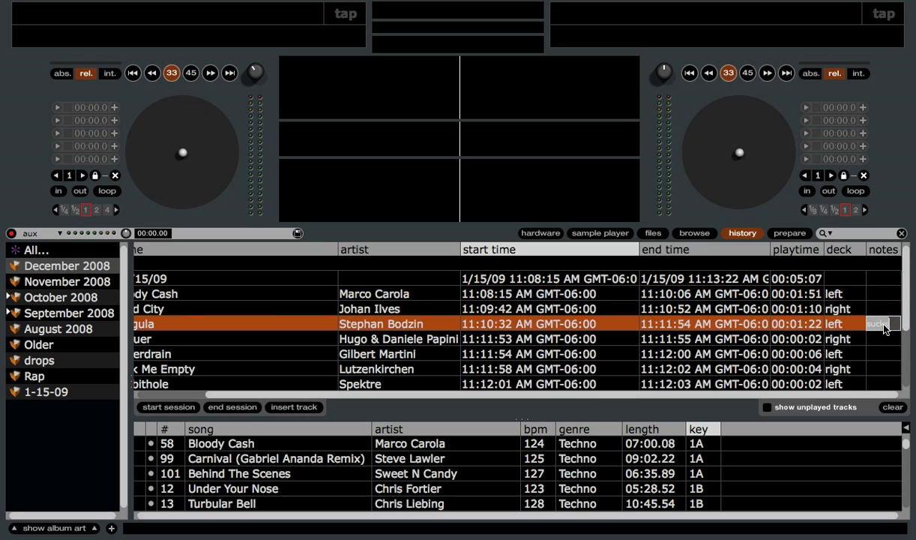
pyautogui.press('BackSpace')
pyautogui.write('sucks')
pyautogui.press('Return')
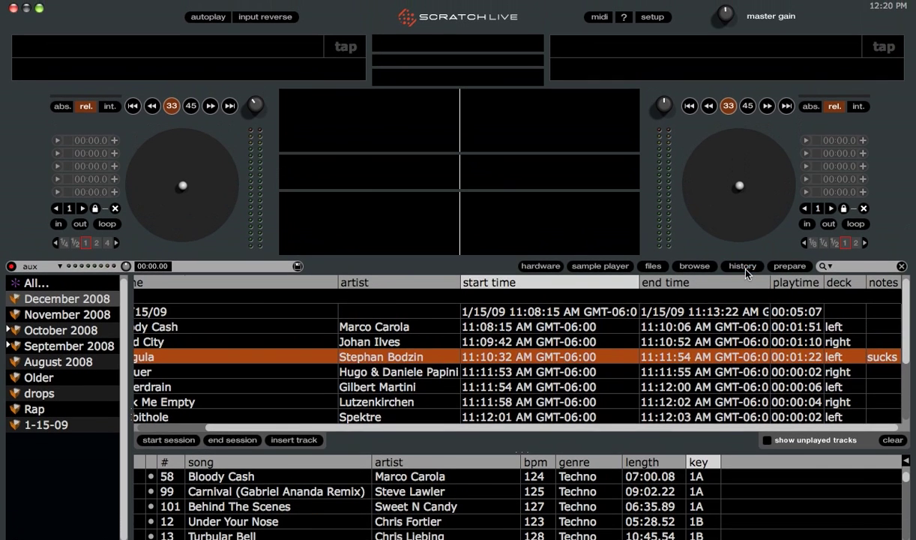
# Step: Toggle the History panel off to return to the full library track list
pyautogui.click(745, 252)
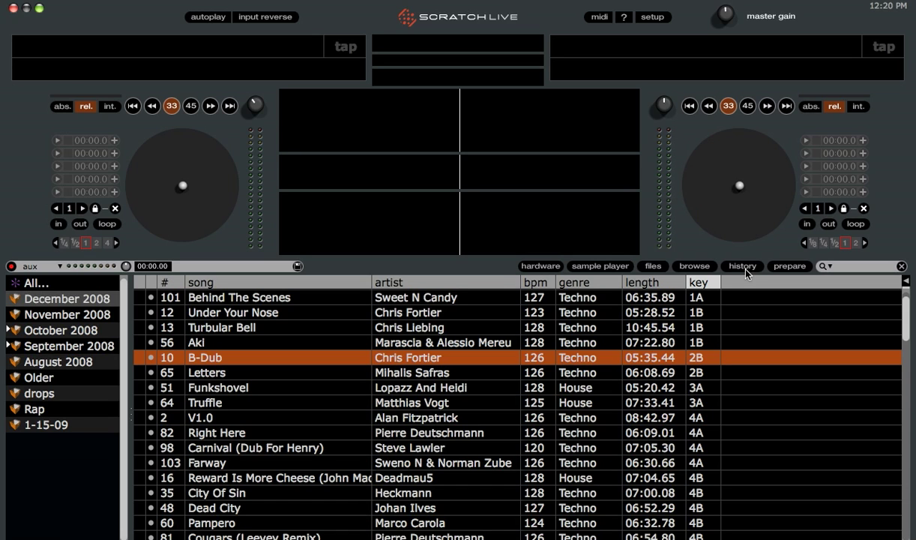
# Step: Show the sample player and put the Horn sample in its third playback mode with looping off
pyautogui.click(618, 266)
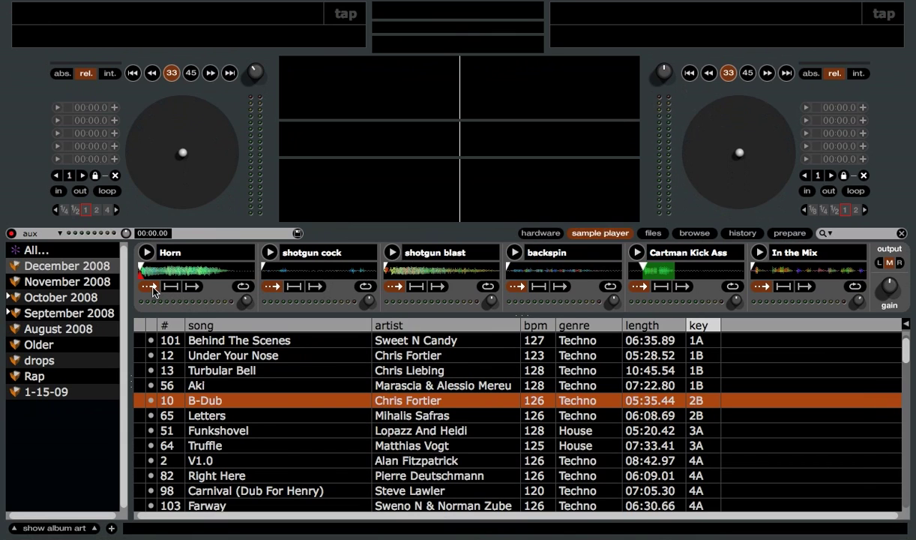
pyautogui.click(172, 287)
pyautogui.click(192, 287)
pyautogui.click(242, 287)
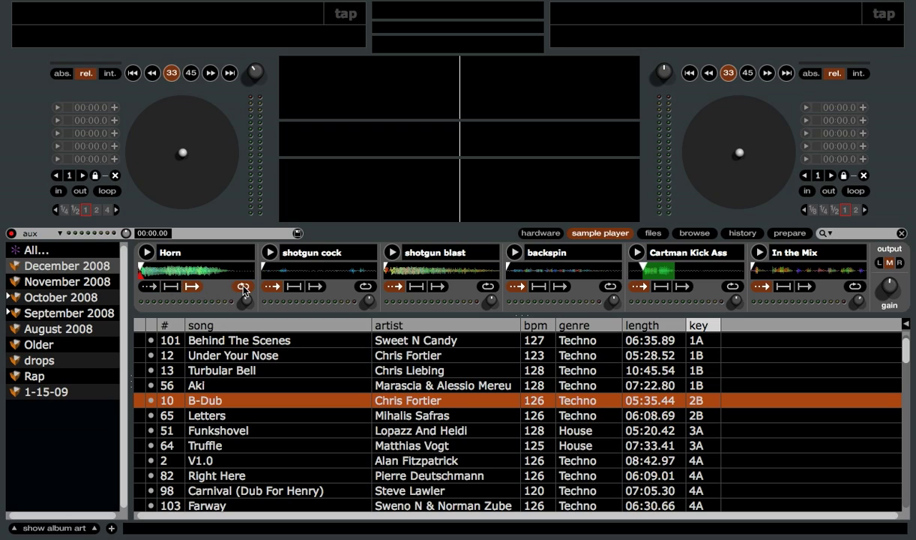
pyautogui.click(243, 287)
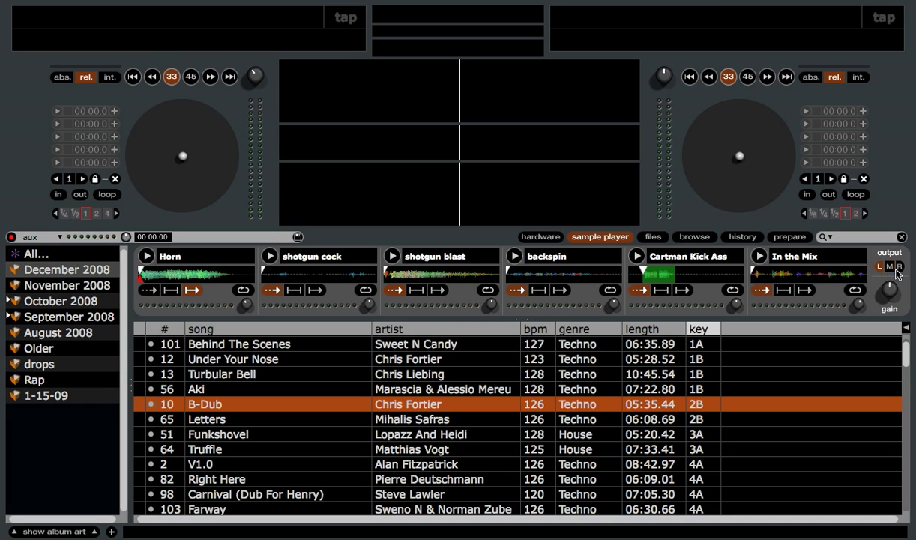
# Step: Switch sample output, then fire In the Mix, Cartman Kick Ass, backspin, shotgun cock and shotgun blast
pyautogui.click(899, 267)
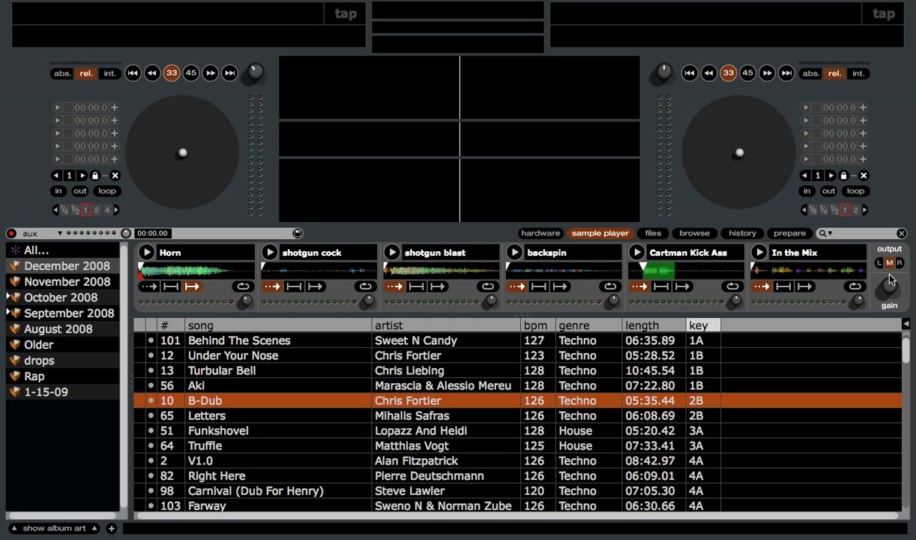
pyautogui.press('F6')
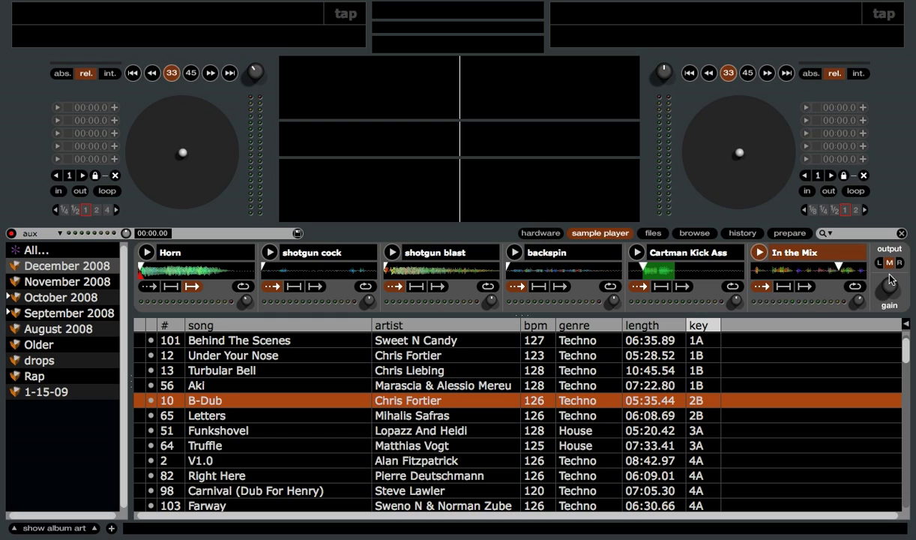
pyautogui.press('F5')
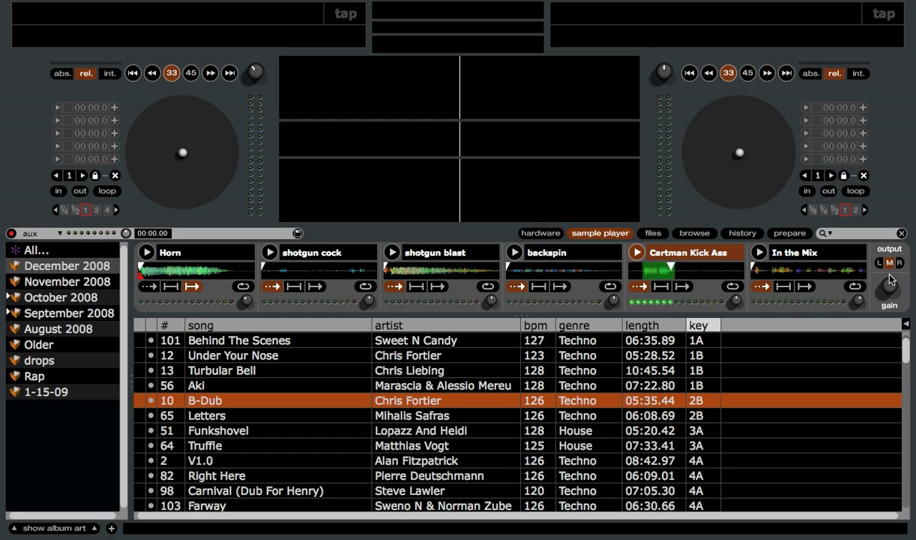
pyautogui.press('F4')
pyautogui.press('F2')
pyautogui.press('F3')
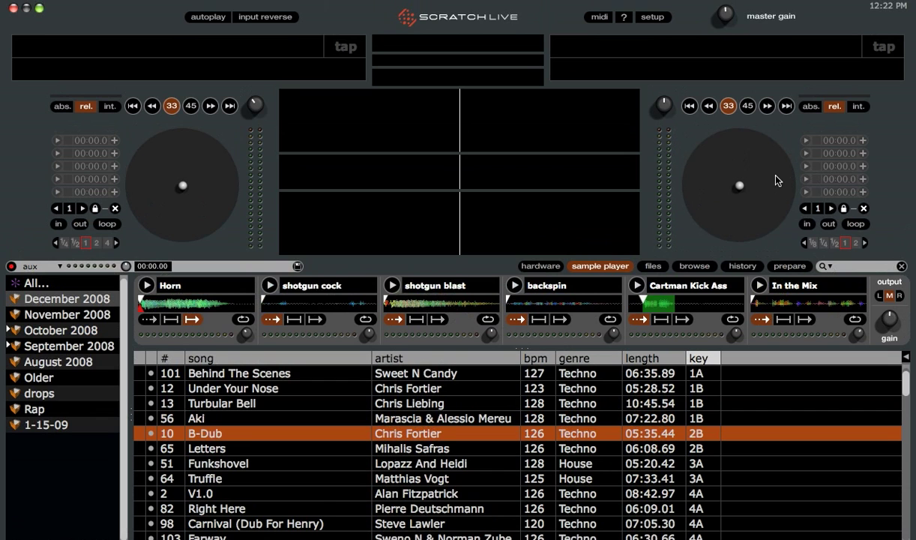
pyautogui.click(602, 20)
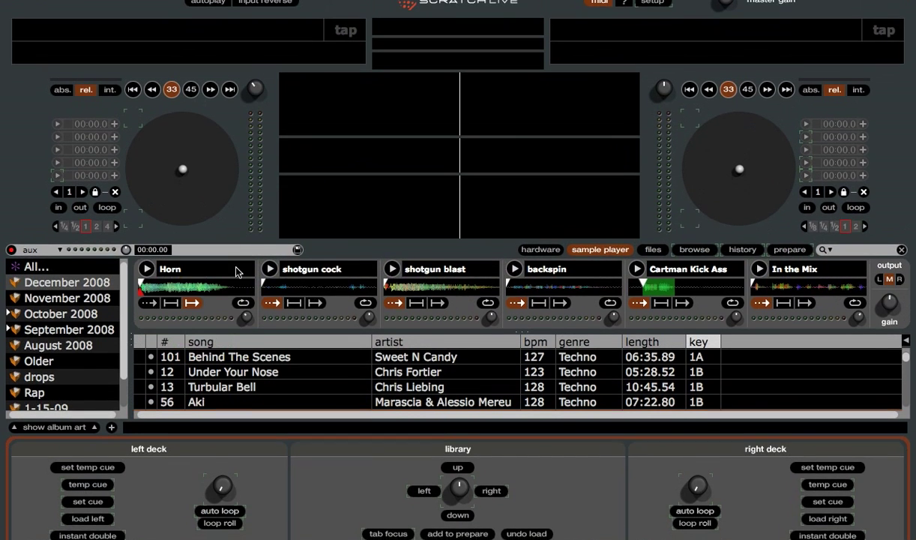
pyautogui.moveTo(270, 273)
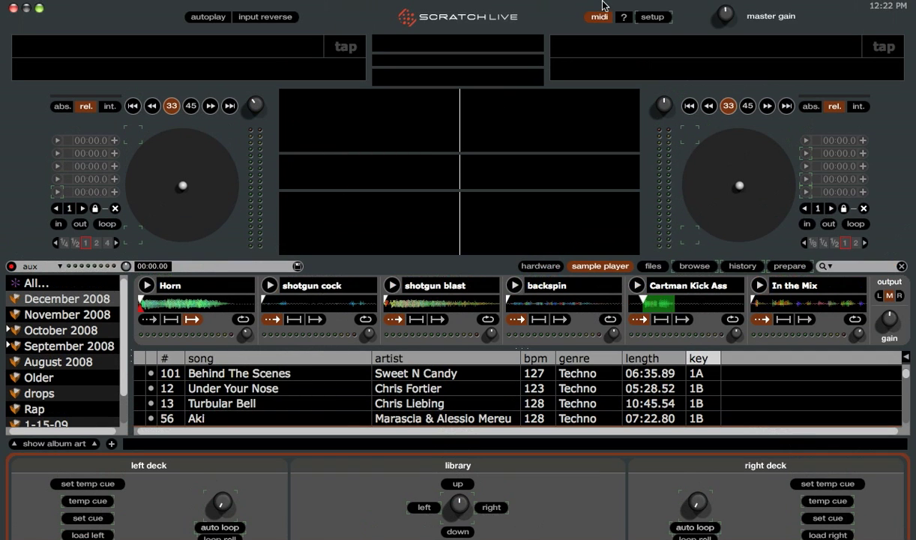
pyautogui.click(600, 19)
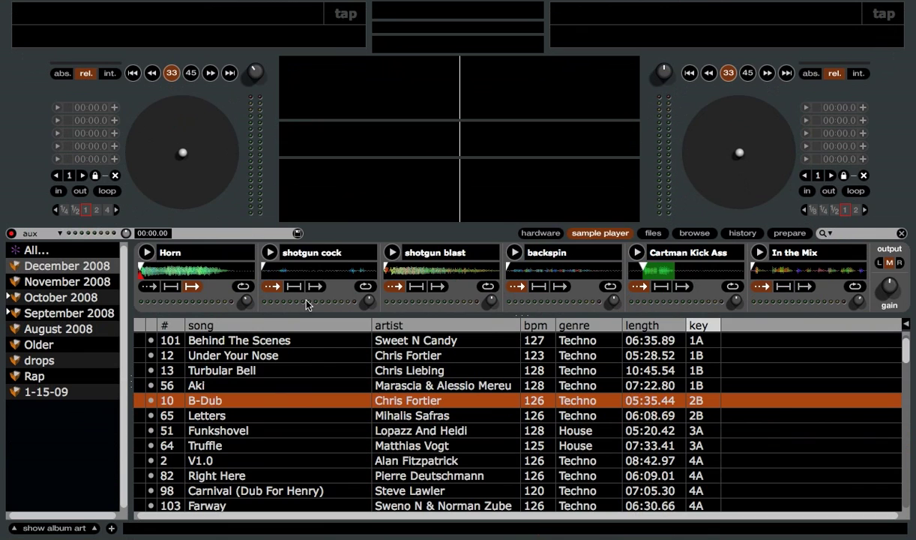
# Step: Fire all six samples with keys 1–6, then switch Horn to its second play mode and play it
pyautogui.press('1')
pyautogui.press('2')
pyautogui.press('3')
pyautogui.press('4')
pyautogui.press('5')
pyautogui.press('6')
pyautogui.click(150, 287)
pyautogui.press('F9')
pyautogui.press('F9')
# Step: Play Horn and shotgun blast, then restore Horn to its third play mode and replay it
pyautogui.hotkey('ctrl', '1')
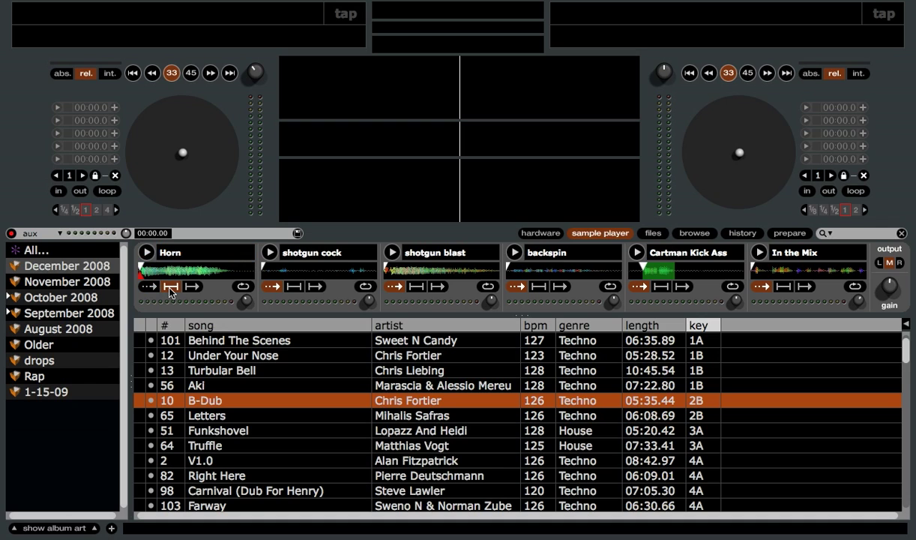
pyautogui.hotkey('ctrl', '3')
pyautogui.hotkey('ctrl', '1')
pyautogui.hotkey('ctrl', '1')
pyautogui.hotkey('ctrl', '1')
pyautogui.click(193, 286)
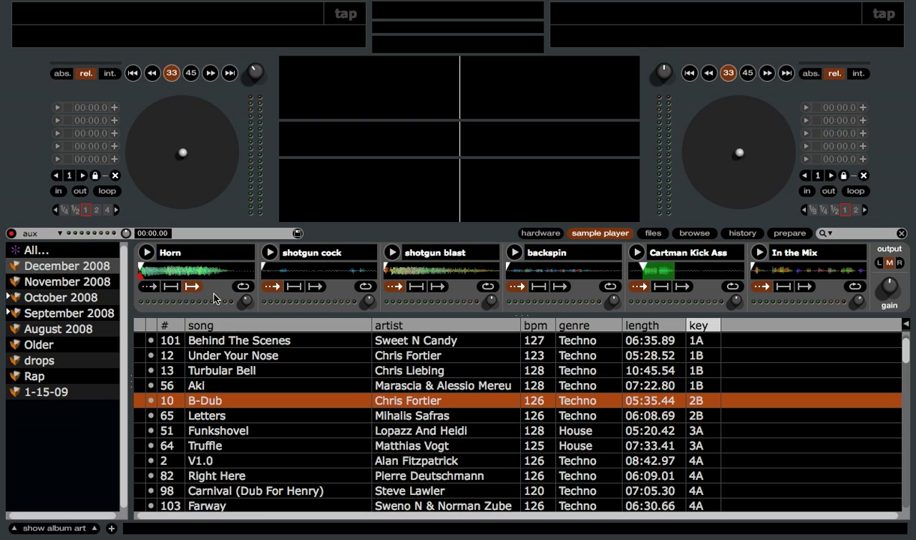
pyautogui.hotkey('ctrl', '1')
pyautogui.hotkey('ctrl', '1')
# Step: Play Cartman Kick Ass and load it onto the left deck, then drag In the Mix onto deck 1
pyautogui.click(658, 271)
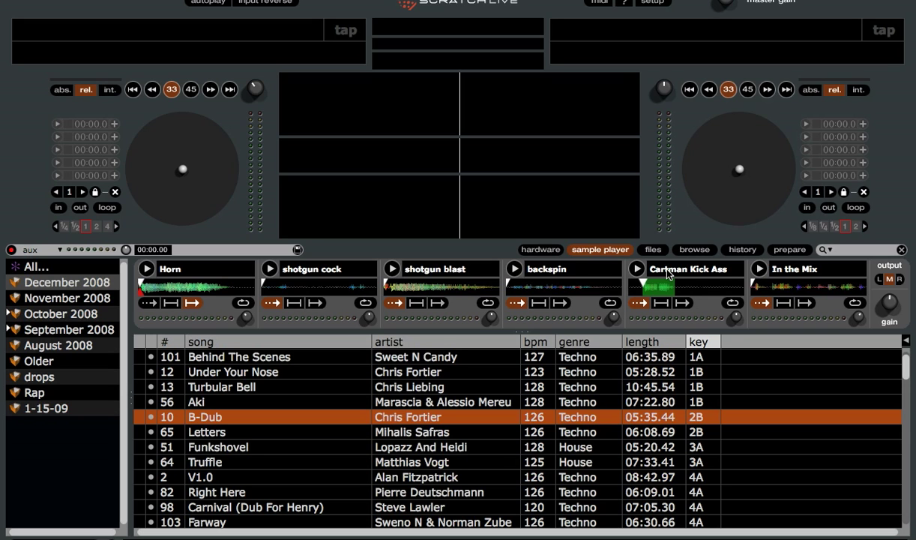
pyautogui.moveTo(667, 273); pyautogui.dragTo(393, 105)
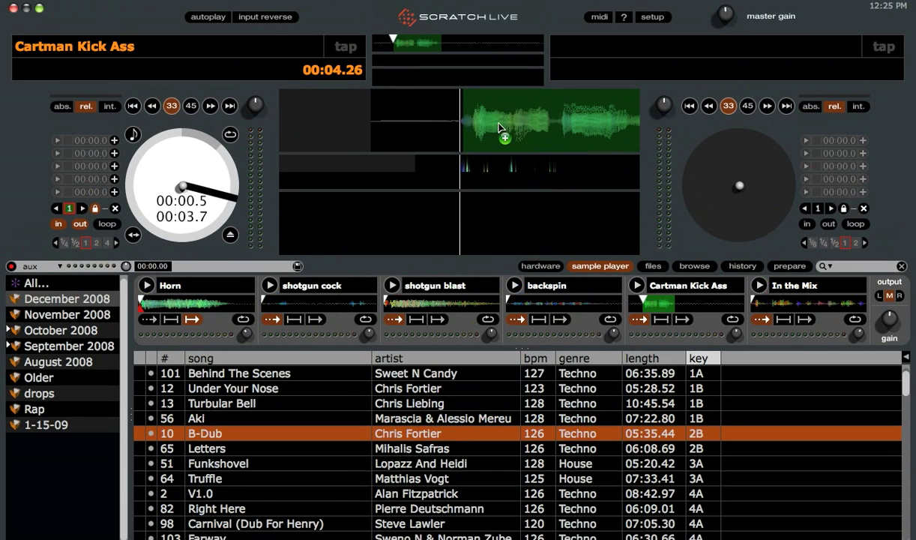
pyautogui.moveTo(500, 128); pyautogui.dragTo(501, 128)
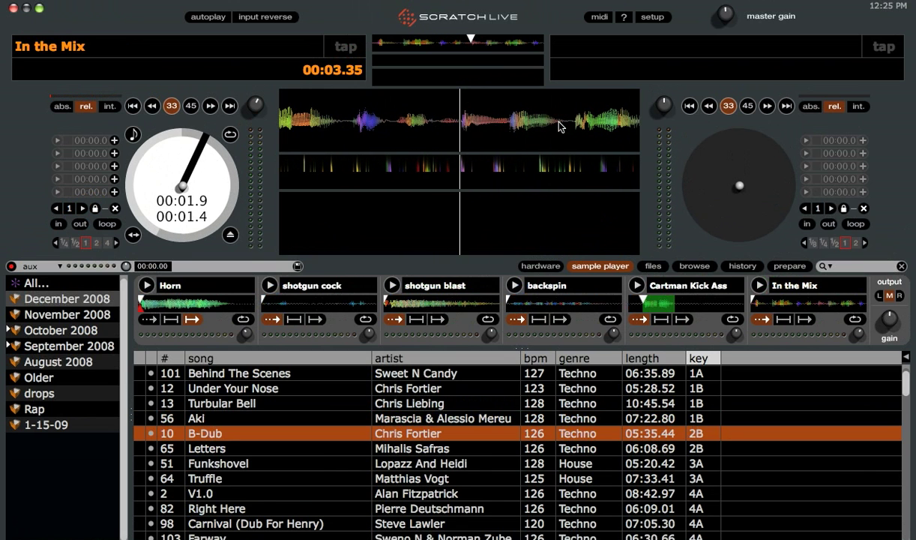
pyautogui.click(114, 140)
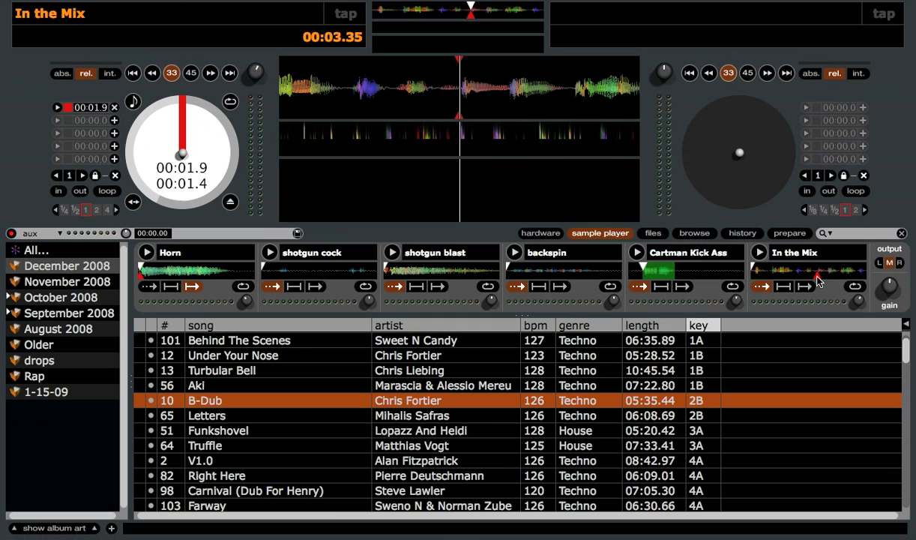
pyautogui.click(817, 279)
pyautogui.hotkey('ctrl', '6')
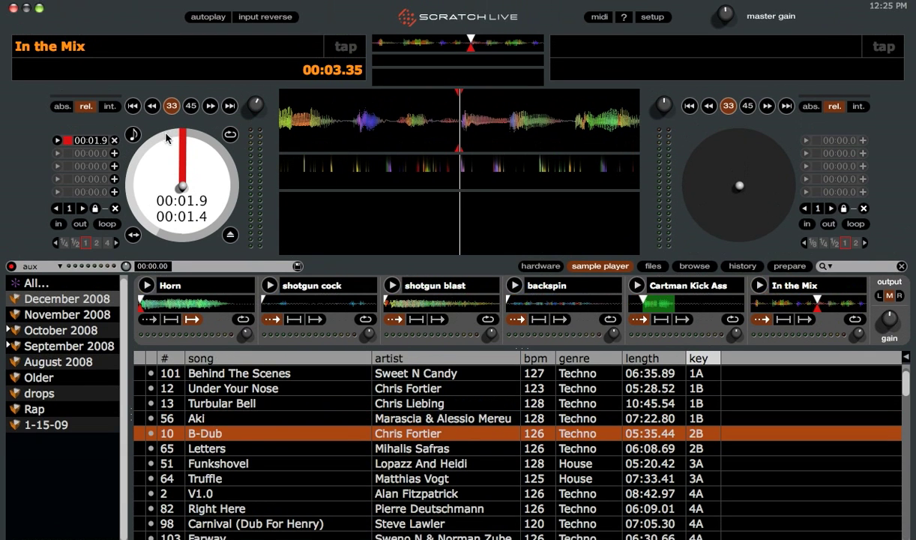
pyautogui.click(115, 140)
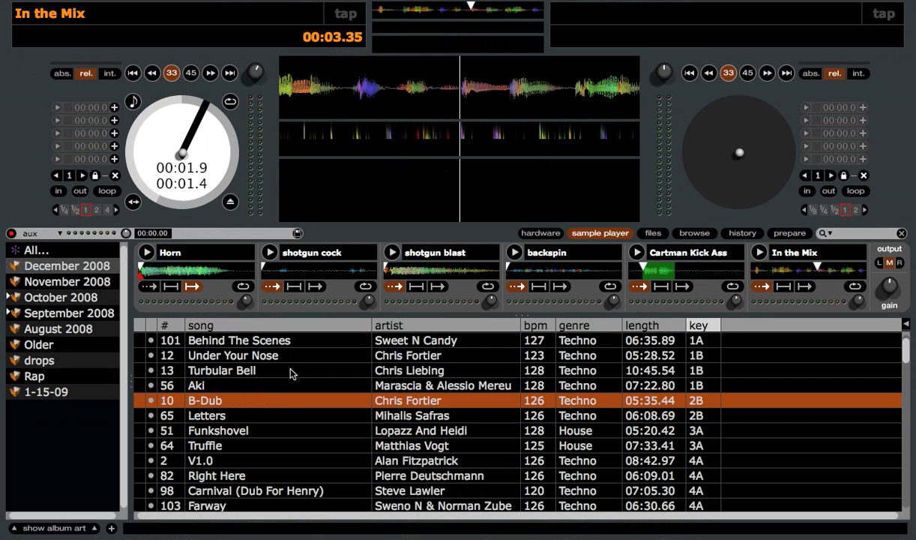
# Step: Drag the library track Funkshovel into sample slot 2 over shotgun cock and play it
pyautogui.click(251, 438)
pyautogui.moveTo(300, 318); pyautogui.dragTo(312, 258)
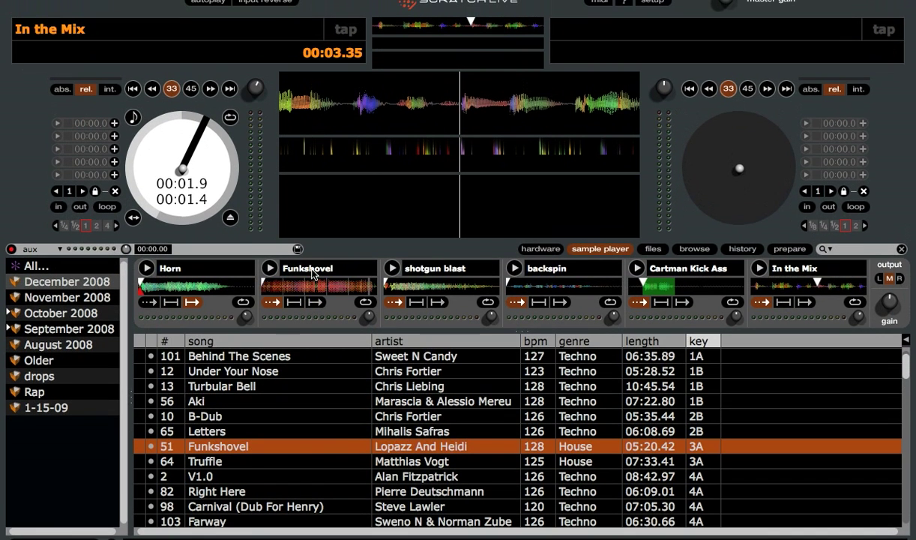
pyautogui.click(312, 273)
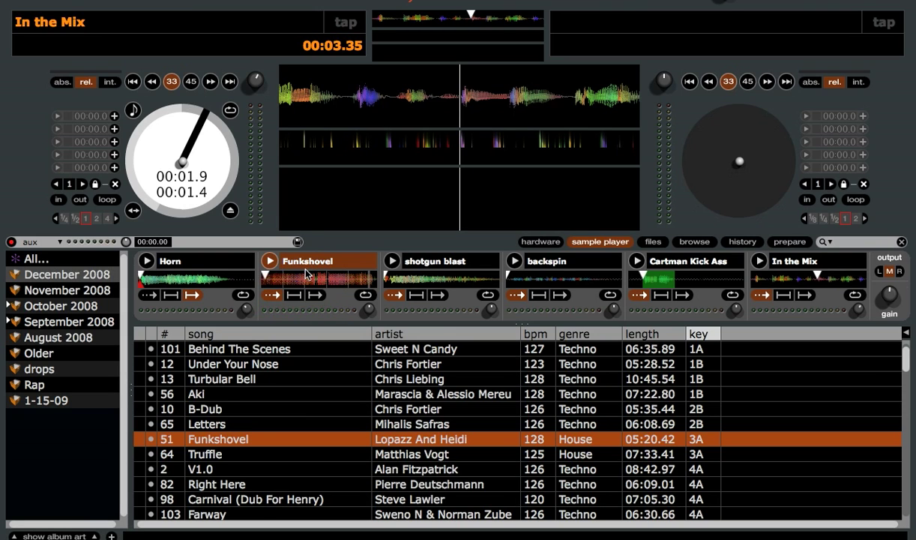
# Step: Put Aki on the left deck and V1.0 on the right, then stop Funkshovel's playback
pyautogui.press('Up')
pyautogui.press('Up')
pyautogui.press('Up')
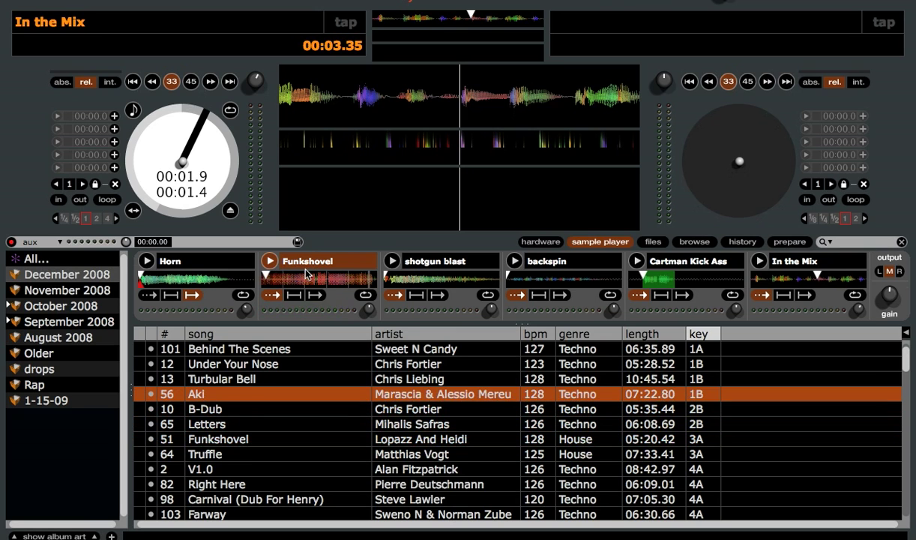
pyautogui.hotkey('shift', 'Left')
pyautogui.press('Down')
pyautogui.press('Down')
pyautogui.press('Down')
pyautogui.press('Down')
pyautogui.press('Down')
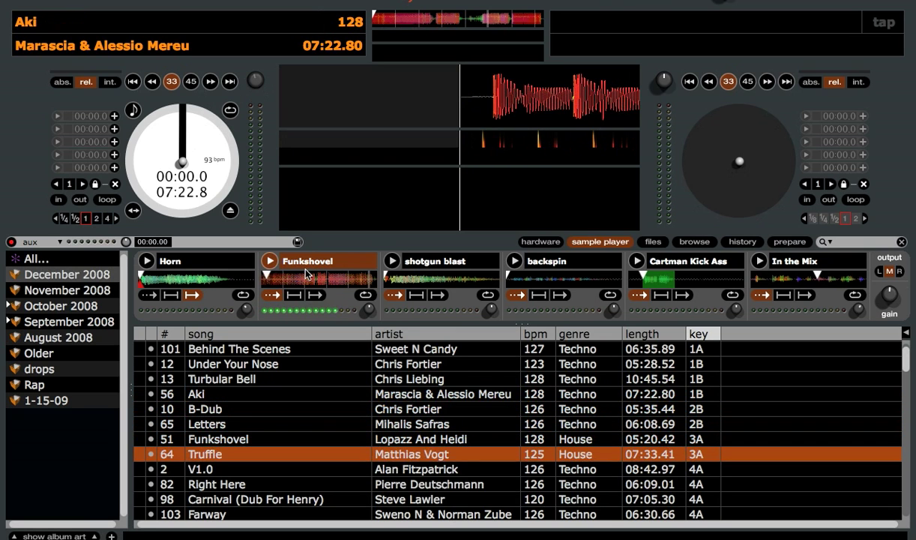
pyautogui.hotkey('shift', 'Right')
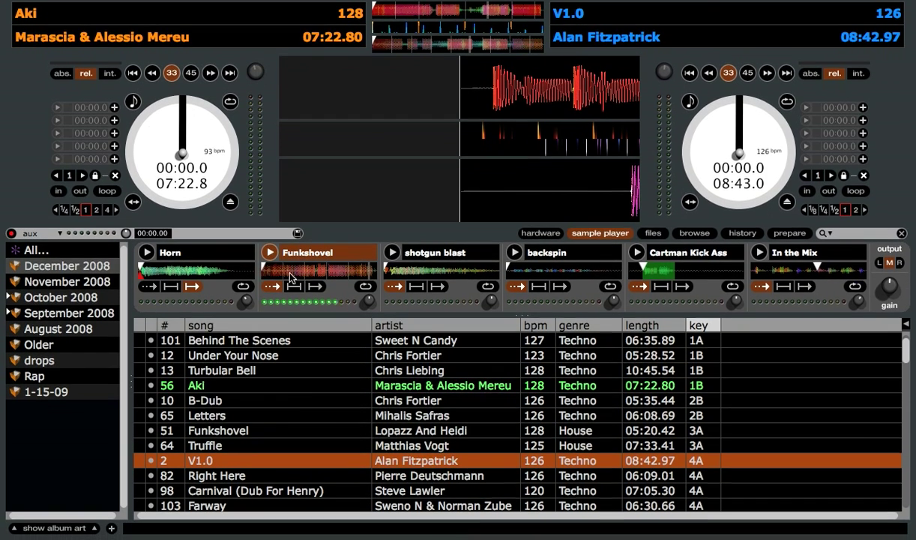
pyautogui.click(270, 269)
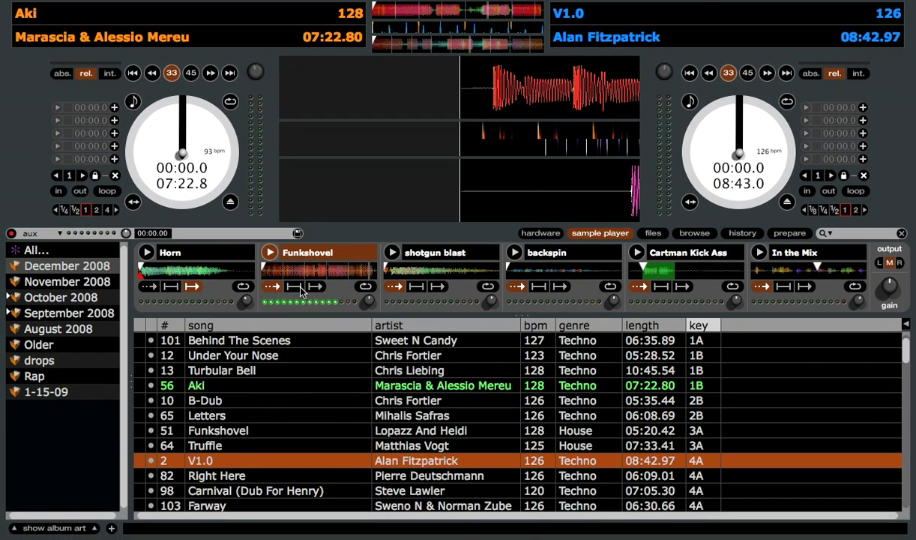